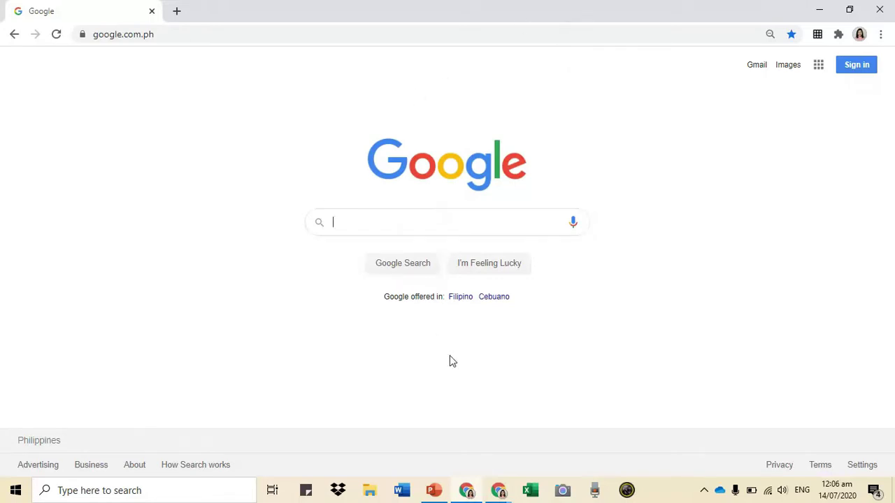
- Search Google for 'skin color palette' and show the image results
key("ctrl+plus")
key("ctrl+plus")
key("ctrl+plus")
scroll(423, 293, "down", 1)
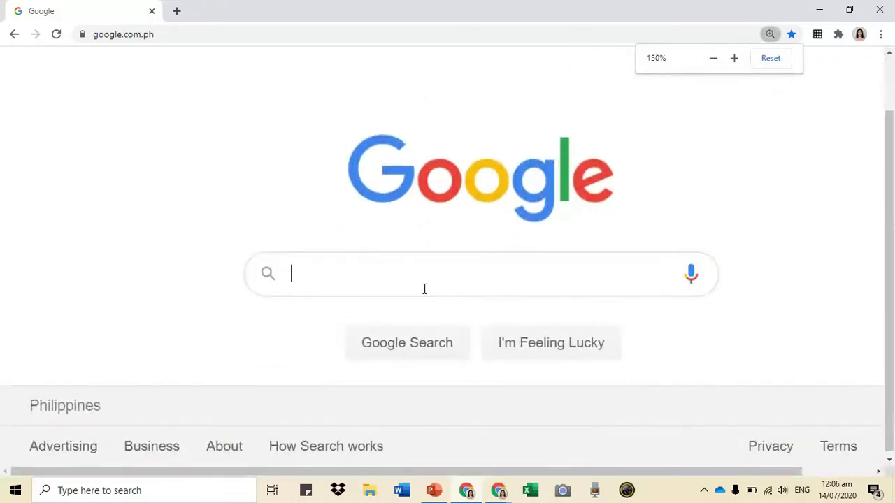
left_click(348, 269)
type("s")
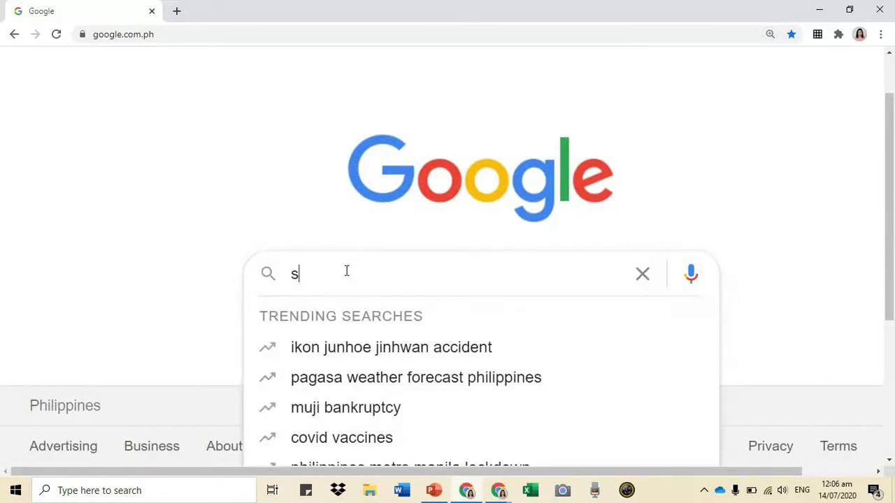
type("kin color ")
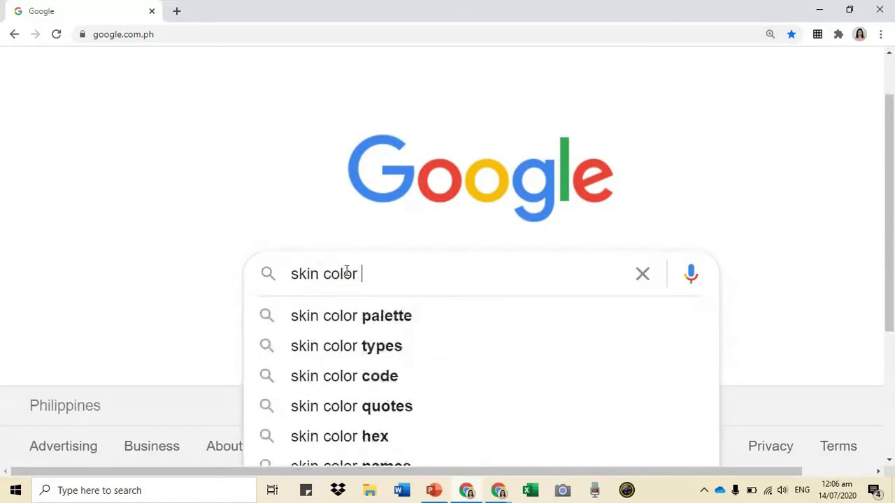
type(" pale")
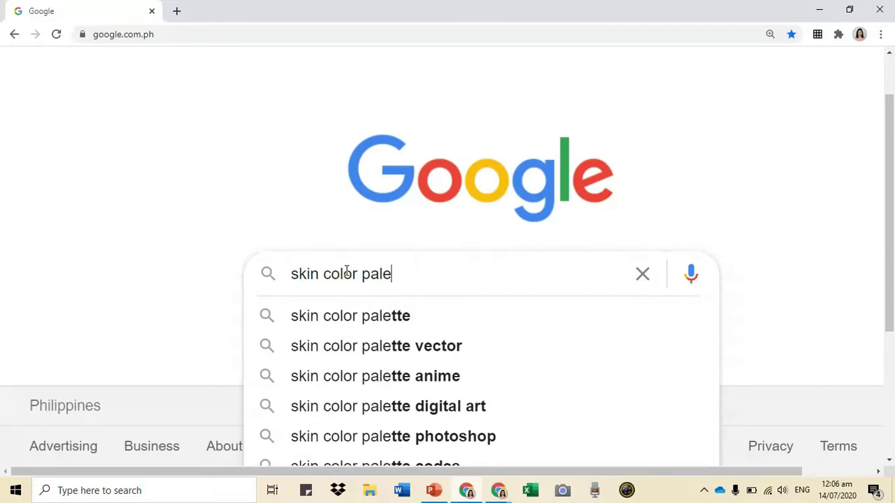
type("tte")
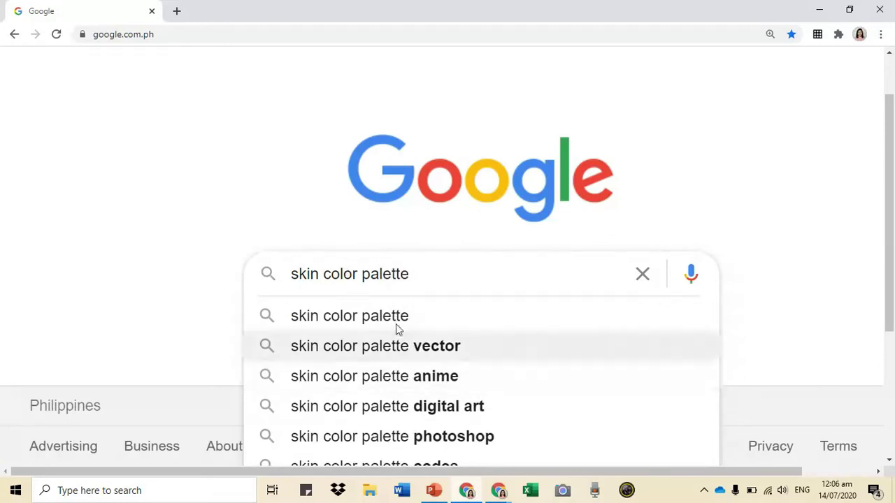
left_click(393, 325)
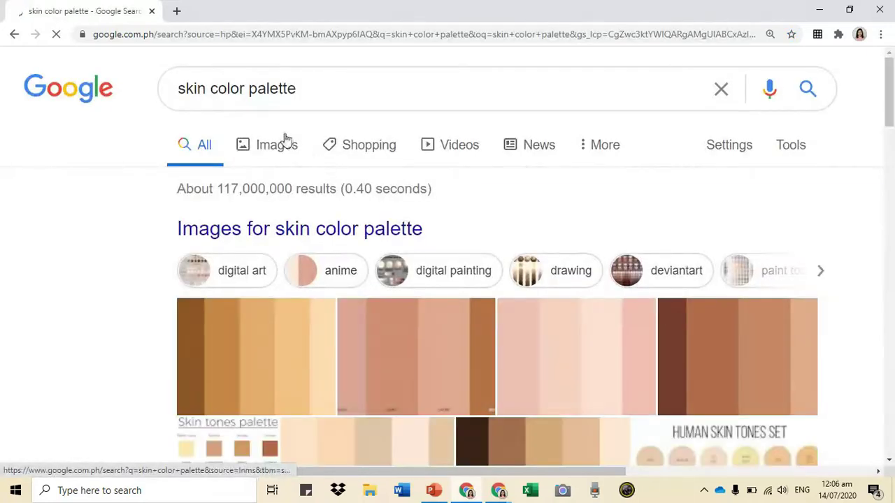
left_click(279, 145)
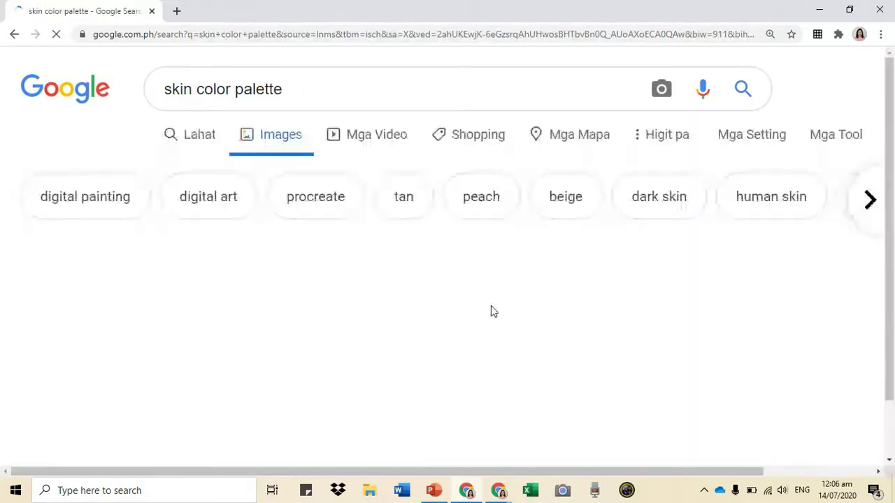
- Copy the Dribbble picture of skin-tone circles from the image results
key("ctrl+0")
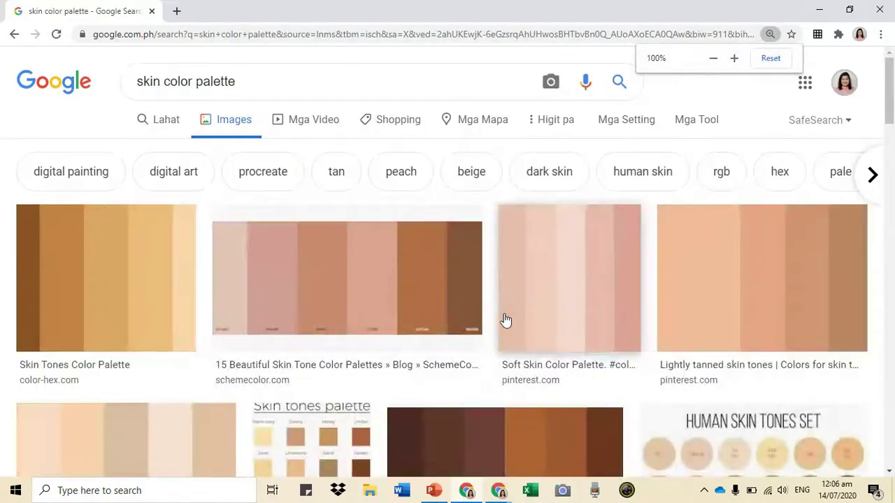
scroll(500, 296, "down", 3)
scroll(501, 296, "down", 1)
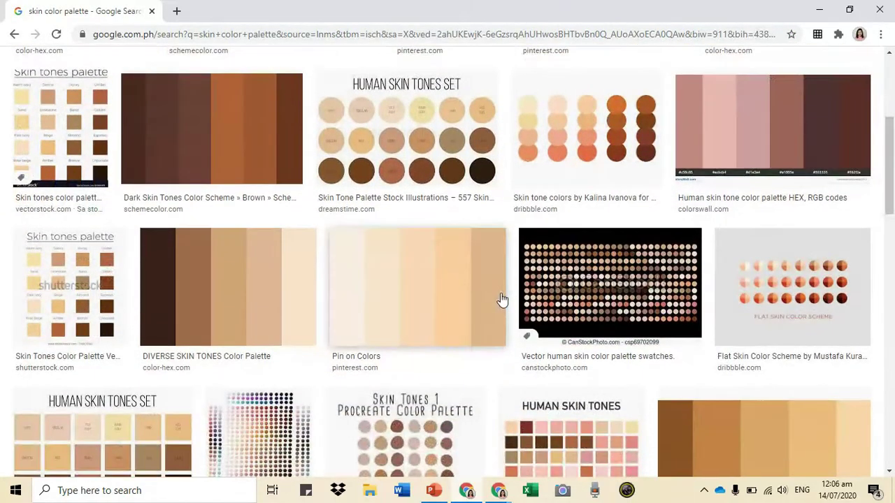
scroll(501, 324, "up", 1)
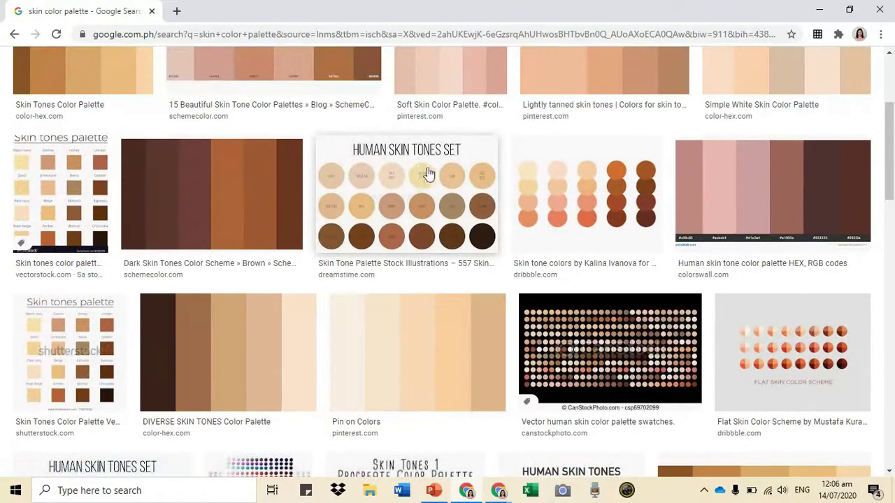
scroll(454, 221, "down", 2)
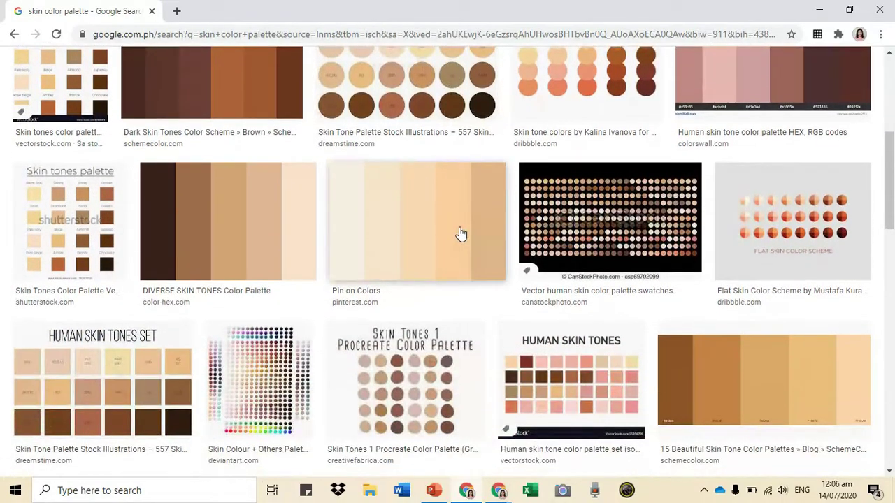
scroll(461, 234, "up", 2)
scroll(461, 233, "up", 2)
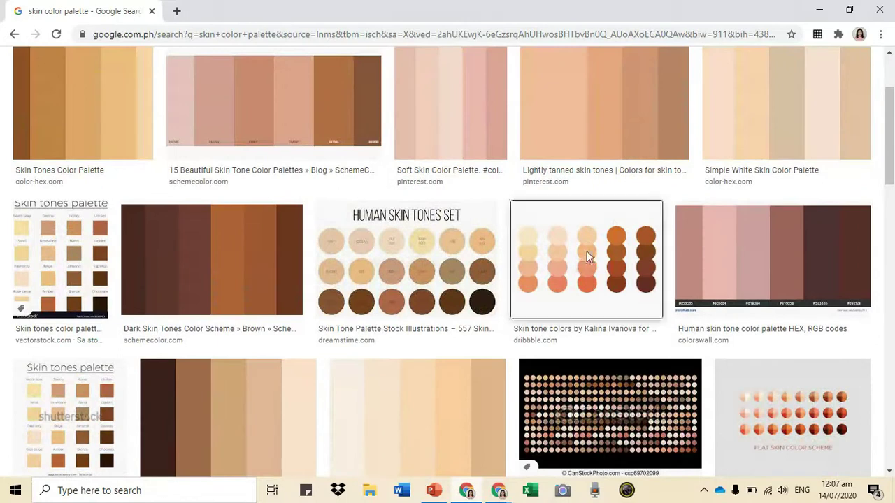
left_click(587, 251)
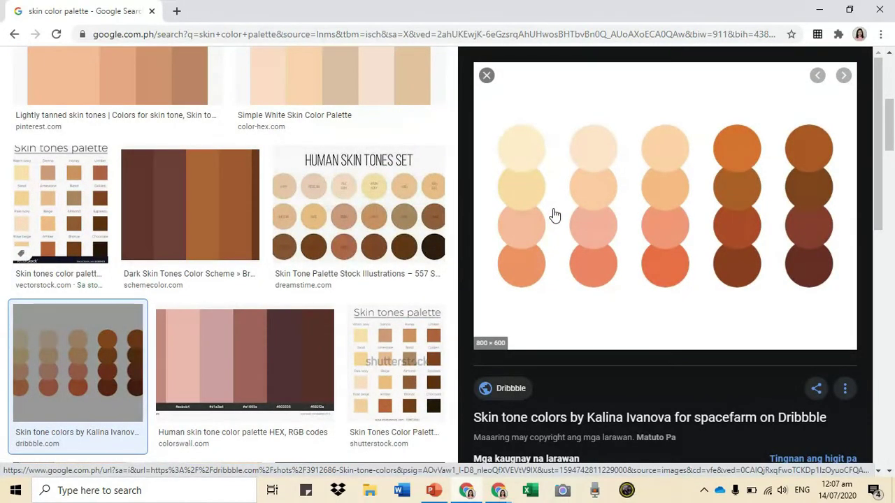
right_click(553, 214)
left_click(590, 357)
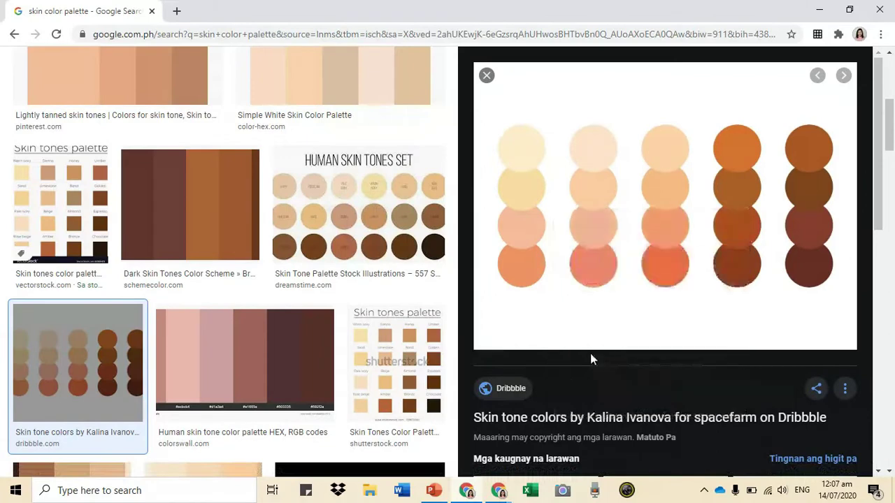
left_click(435, 497)
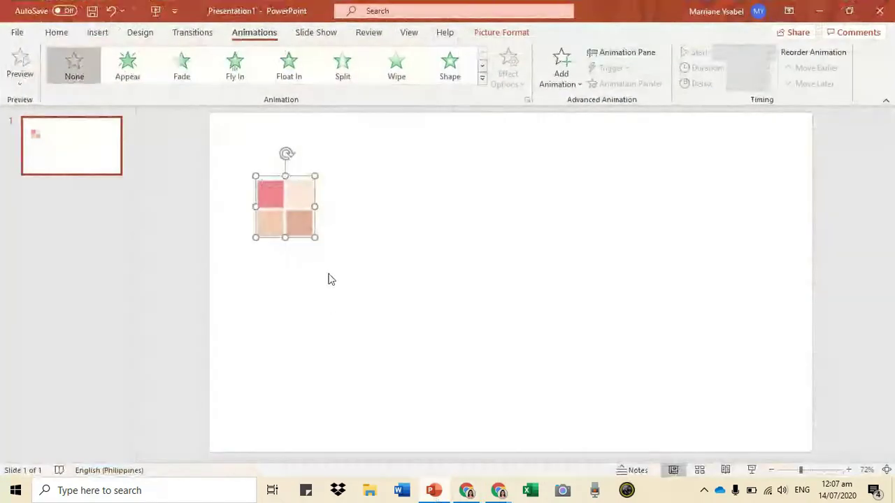
- Replace the slide's old picture with the pasted skin-tone palette and dismiss Design Ideas
key("Delete")
right_click(328, 216)
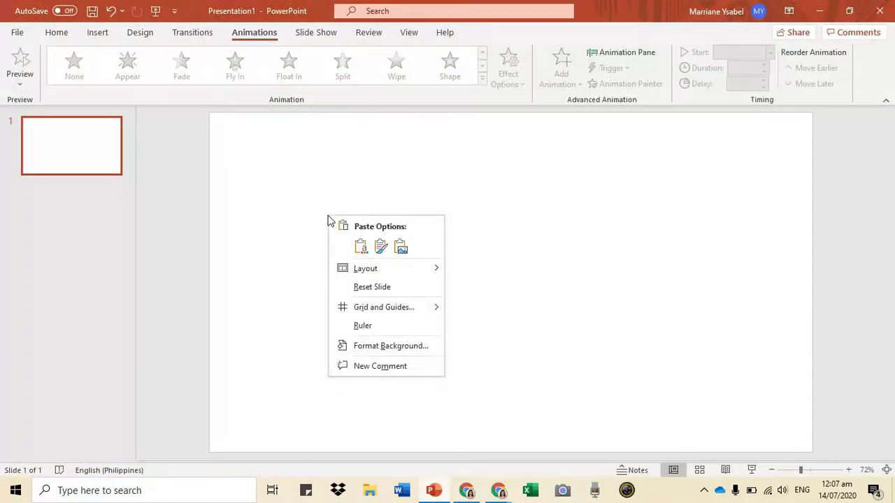
left_click(401, 246)
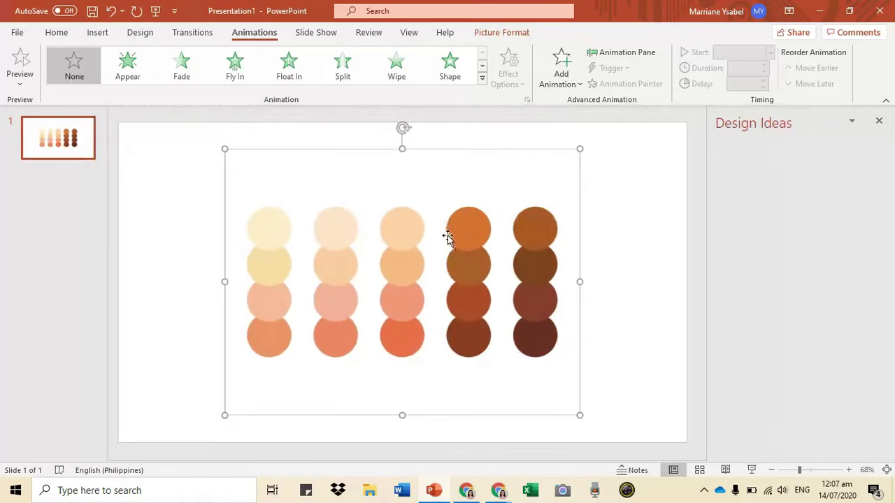
left_click(879, 122)
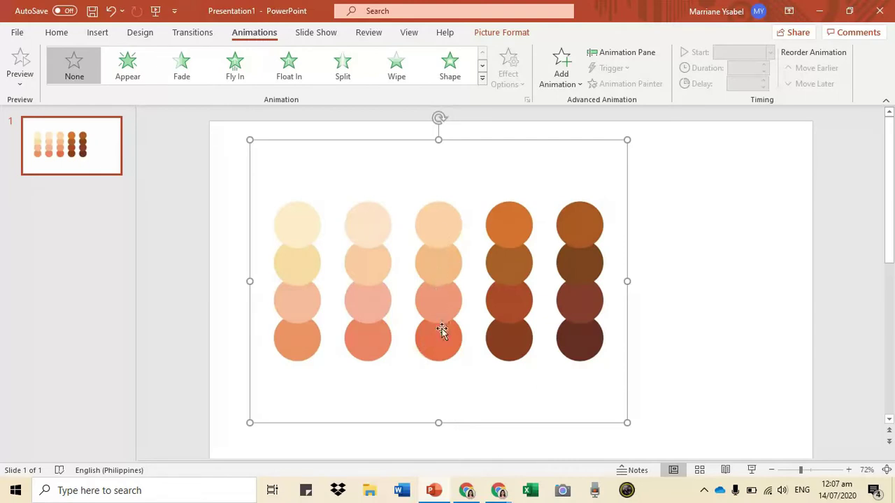
- Shrink the palette picture and move it toward the slide's upper left
mouse_move(626, 140)
left_mouse_down()
mouse_move(567, 186)
mouse_move(564, 179)
left_mouse_up()
left_click_drag(483, 299, 469, 270)
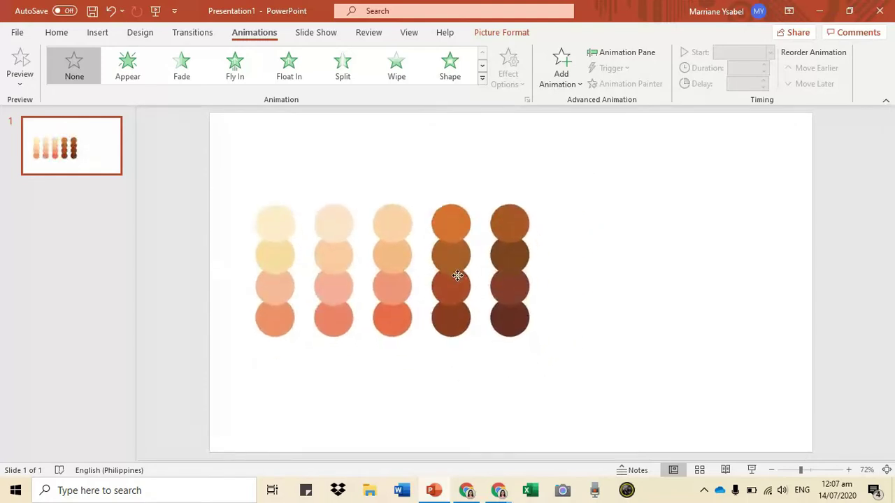
left_click(678, 257)
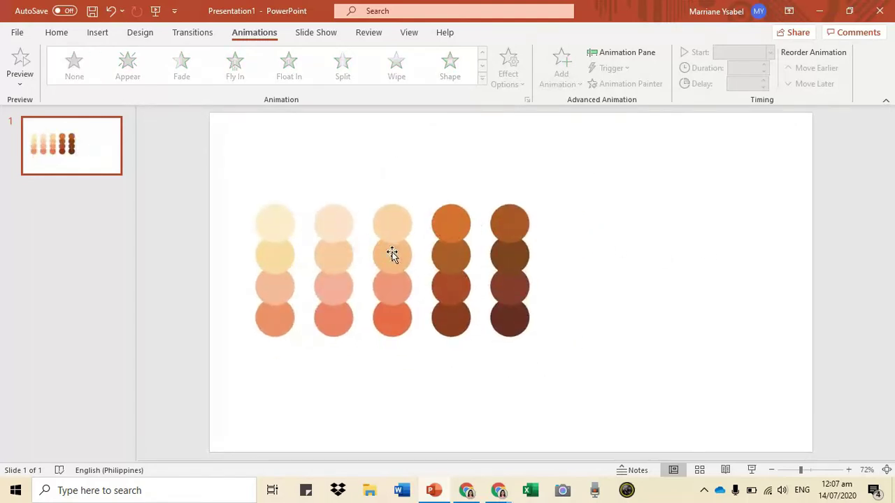
left_click(417, 221)
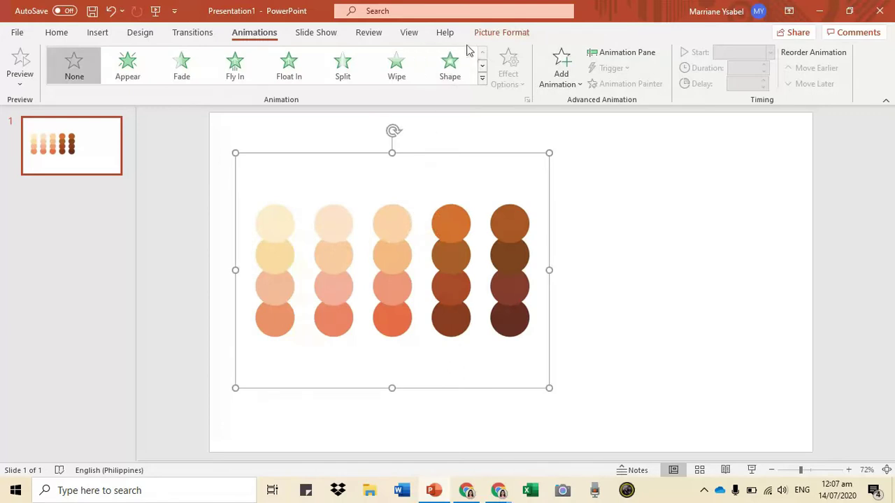
left_click(493, 33)
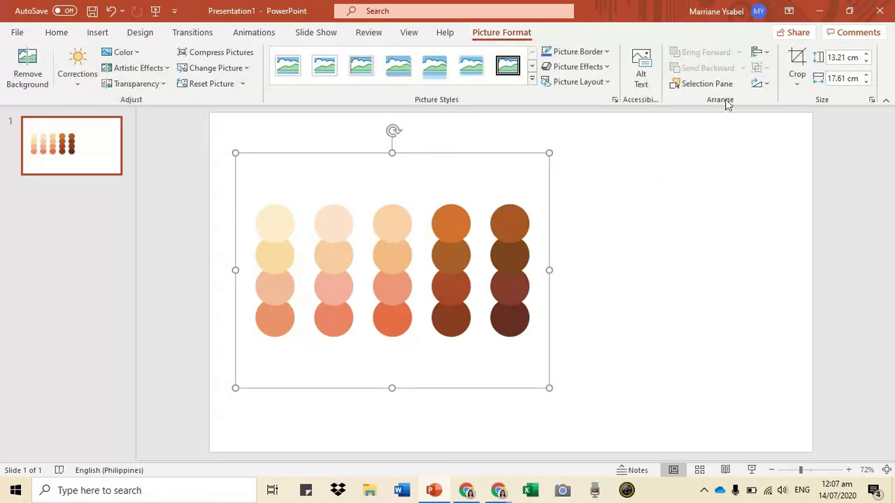
- Crop the palette to the middle column of four circles and shift it up-left
left_click(797, 61)
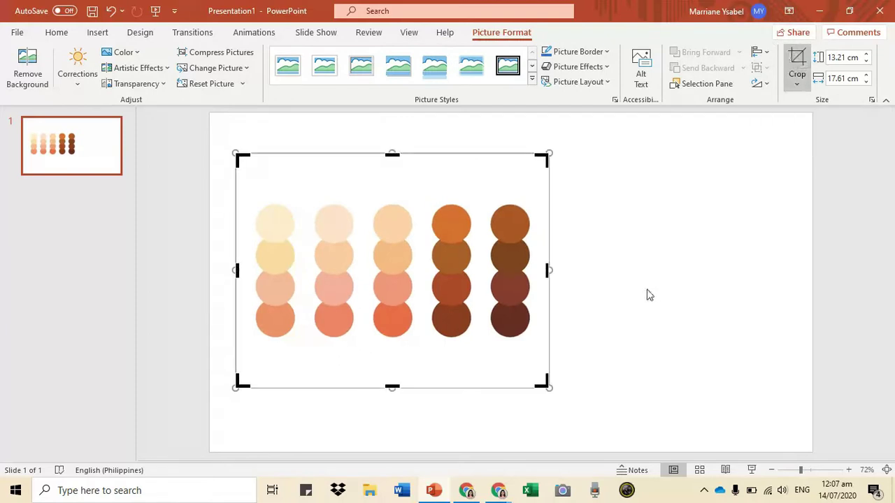
left_click_drag(548, 271, 422, 271)
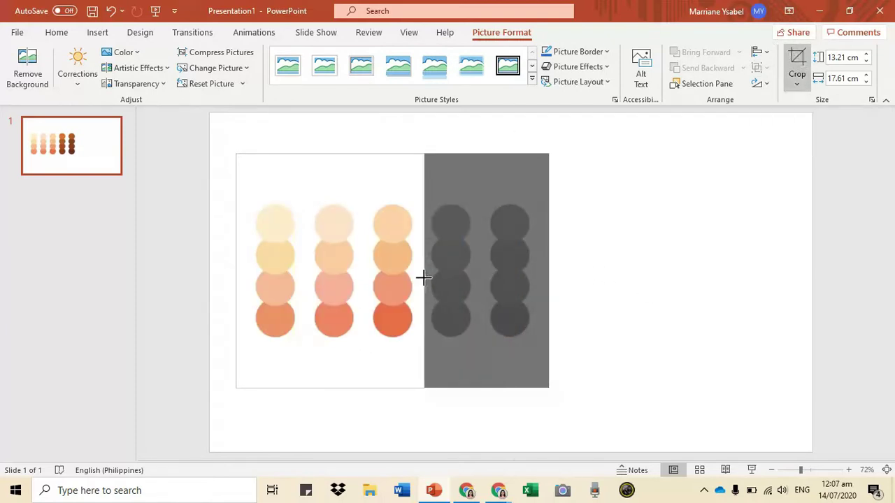
left_click_drag(236, 269, 365, 271)
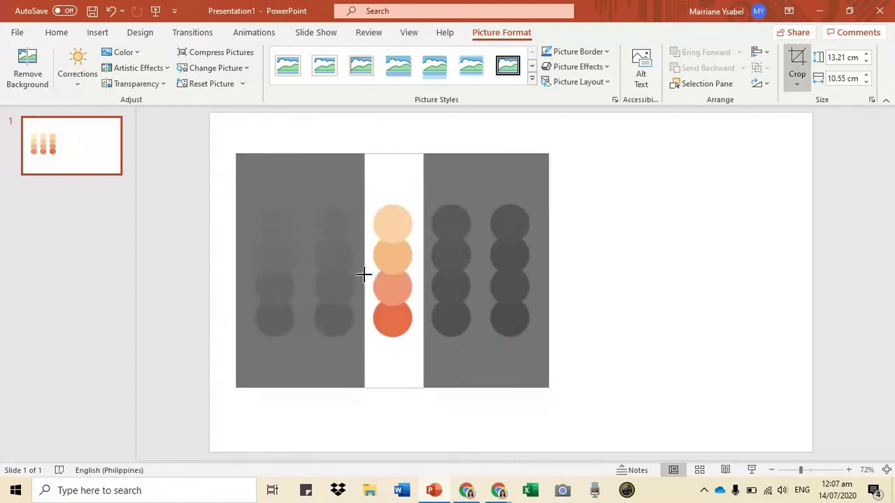
left_click_drag(391, 387, 391, 348)
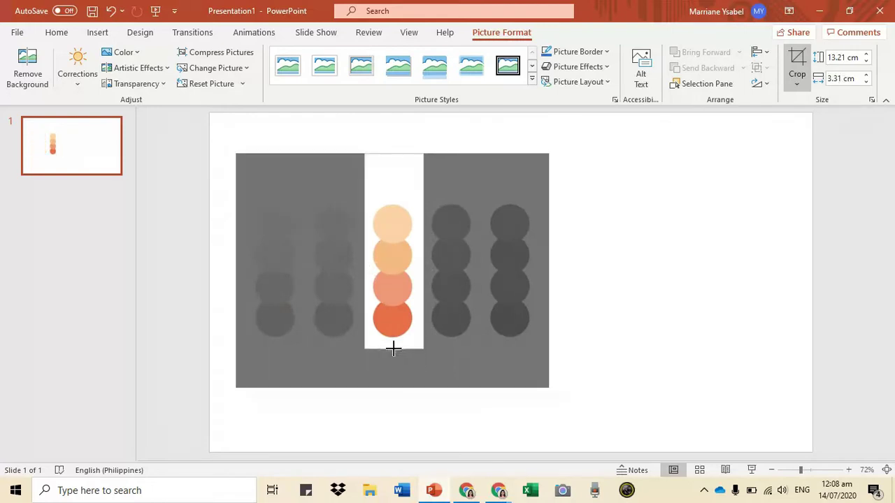
left_click_drag(393, 155, 395, 189)
key("Escape")
left_click_drag(388, 272, 304, 239)
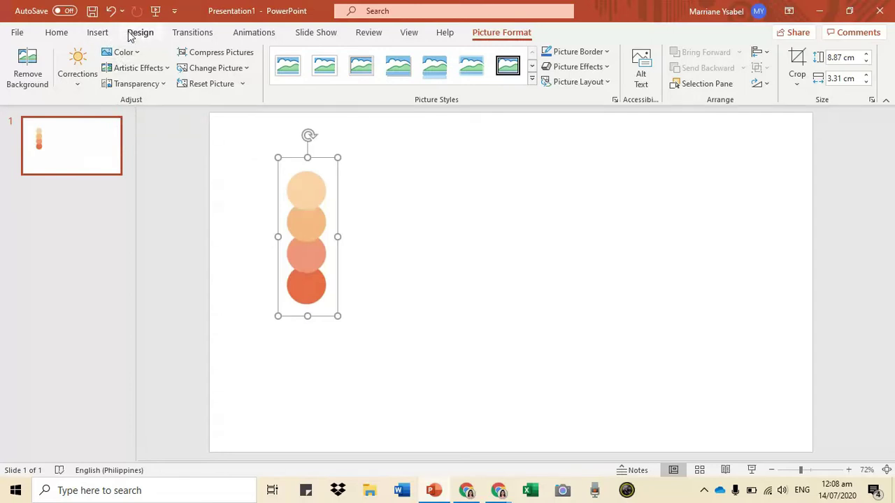
left_click(100, 33)
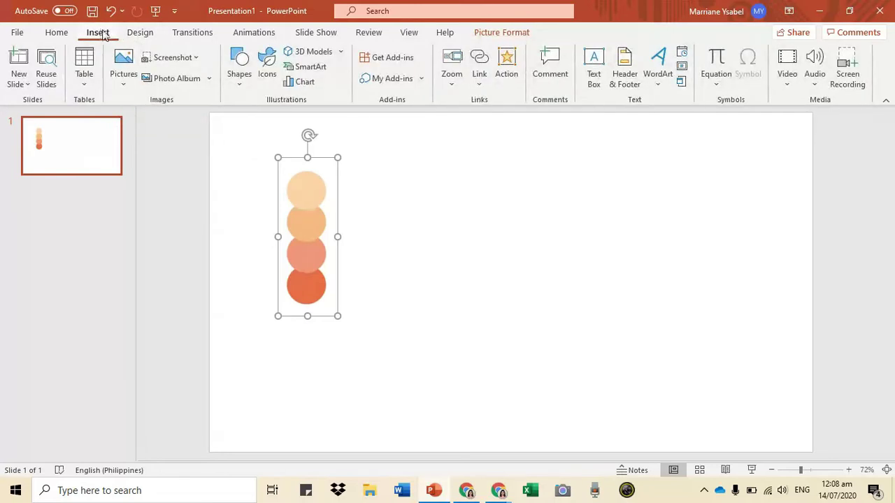
- Draw a rectangle about 11.71 × 12.33 cm to the right of the circles
left_click(239, 70)
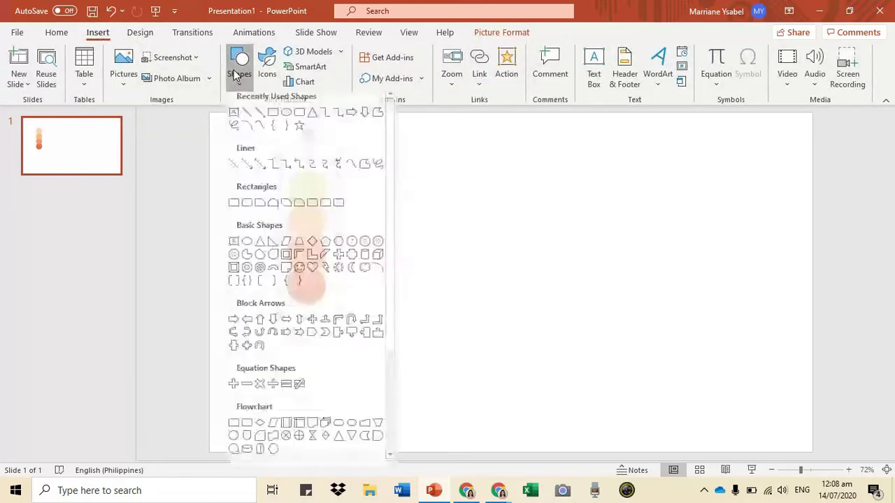
left_click(274, 118)
left_click_drag(433, 151, 653, 360)
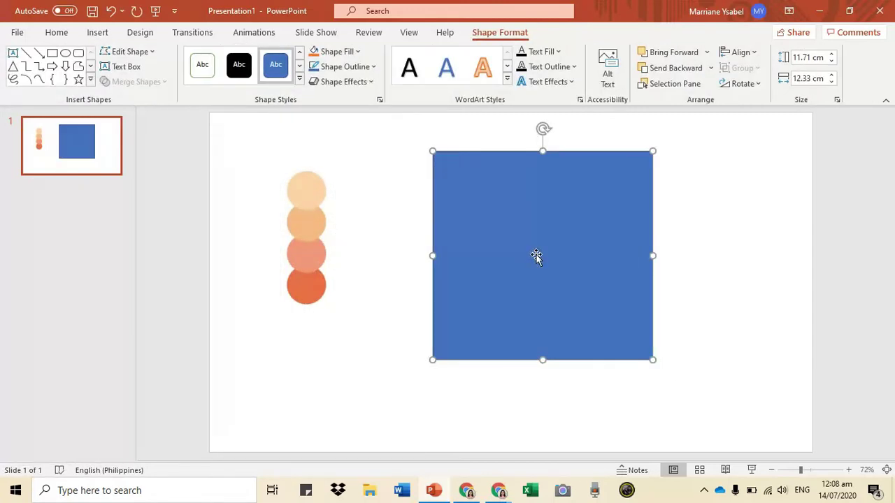
left_click(350, 55)
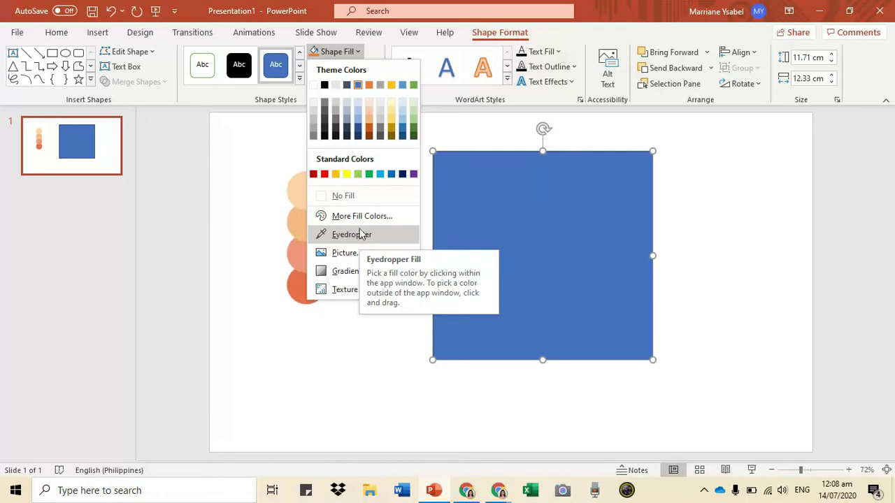
- Eyedrop the top circle's light orange, RGB(253,210,165), into the square's fill
left_click(352, 236)
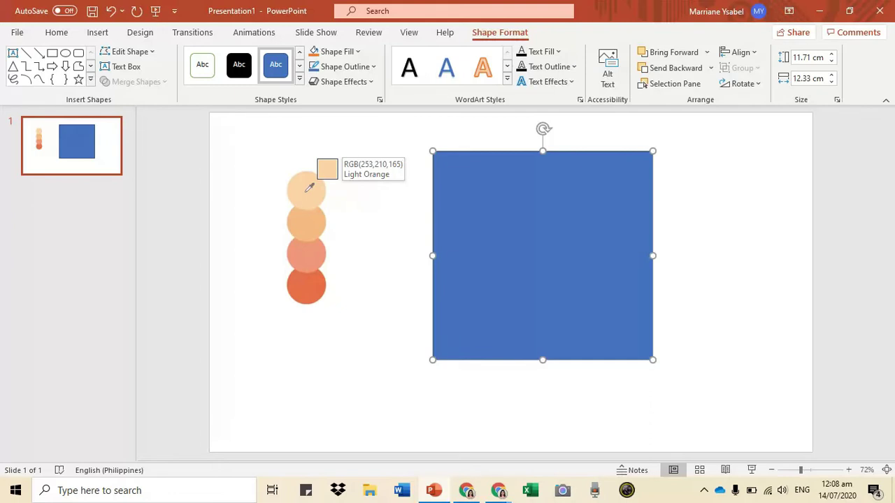
left_click(308, 189)
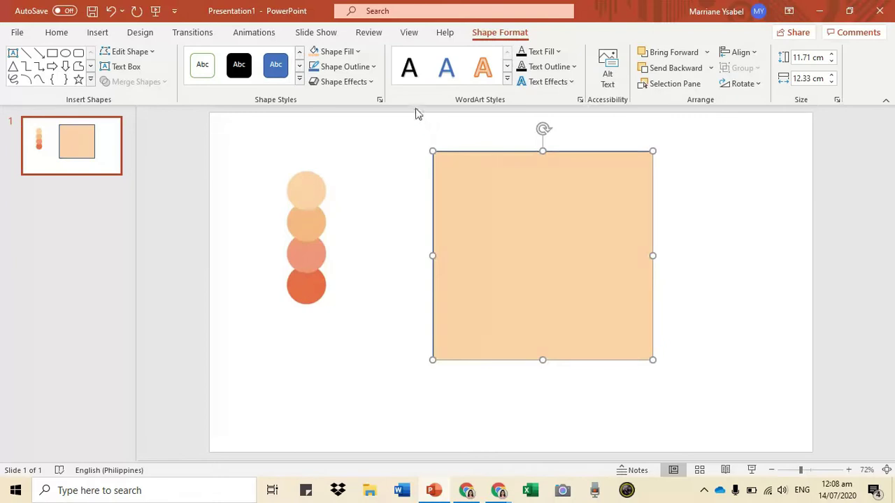
- Try the second circle's orange and third circle's salmon on the square via eyedropper
left_click(343, 53)
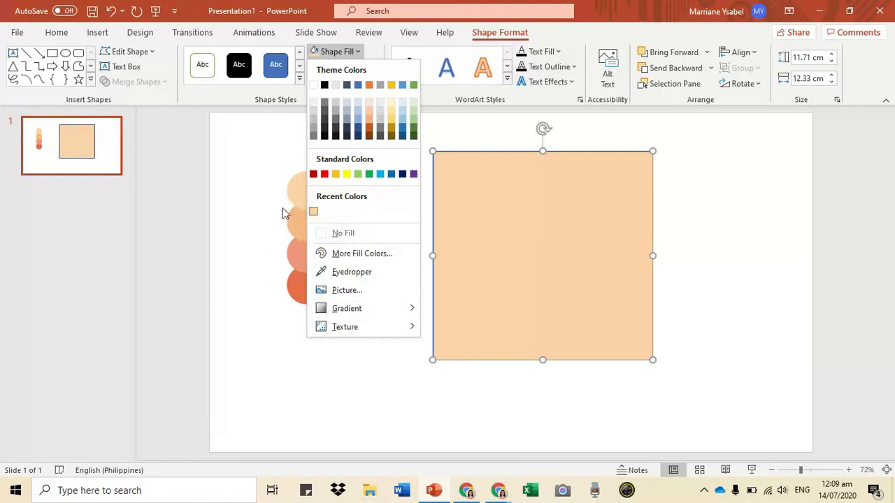
mouse_move(343, 309)
left_click(348, 272)
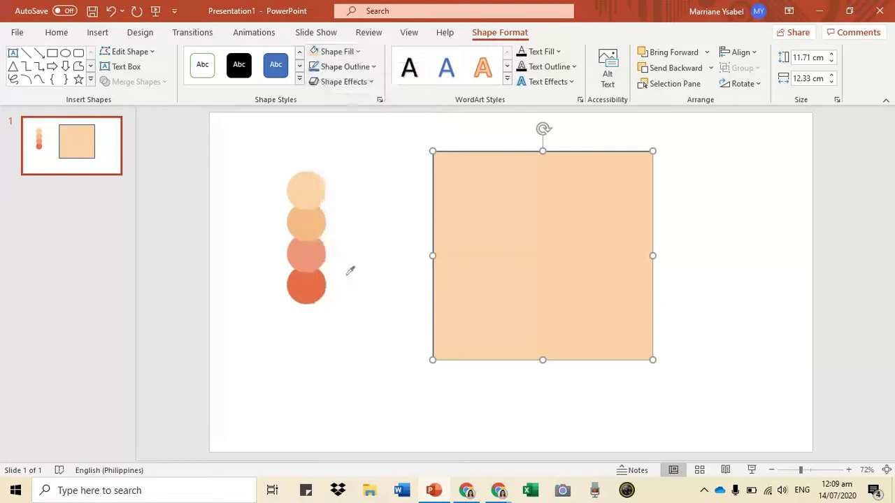
left_click(308, 220)
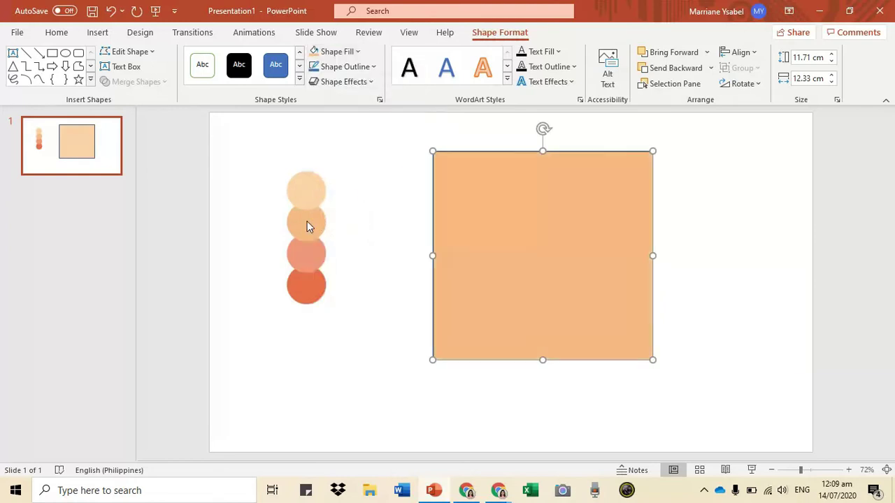
left_click(343, 55)
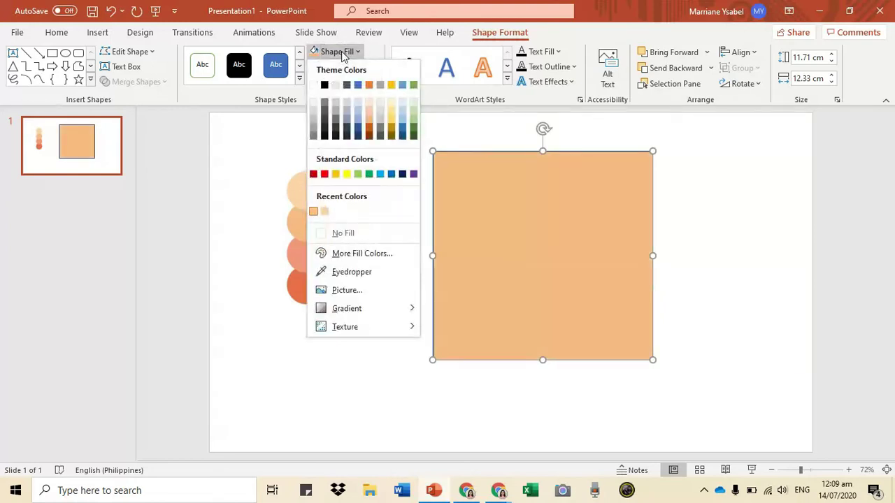
left_click(347, 272)
left_click(309, 255)
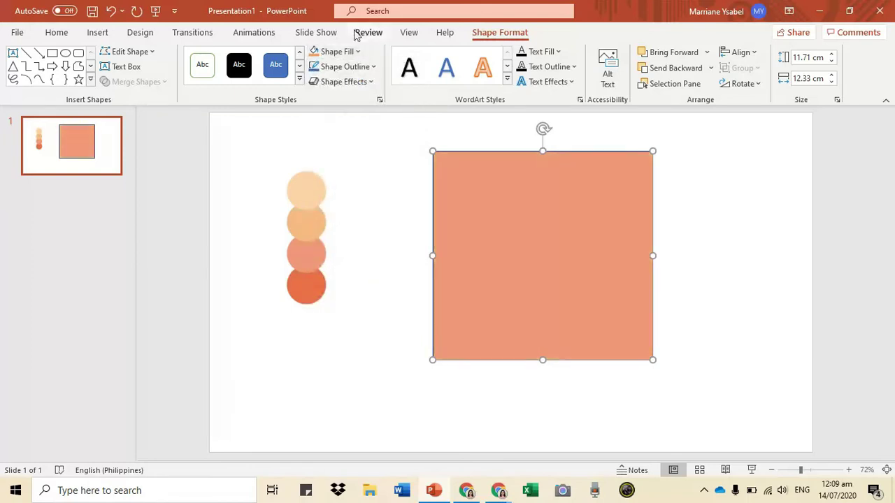
- Fill the square with the bottom circle's dark orange
left_click(349, 53)
left_click(347, 271)
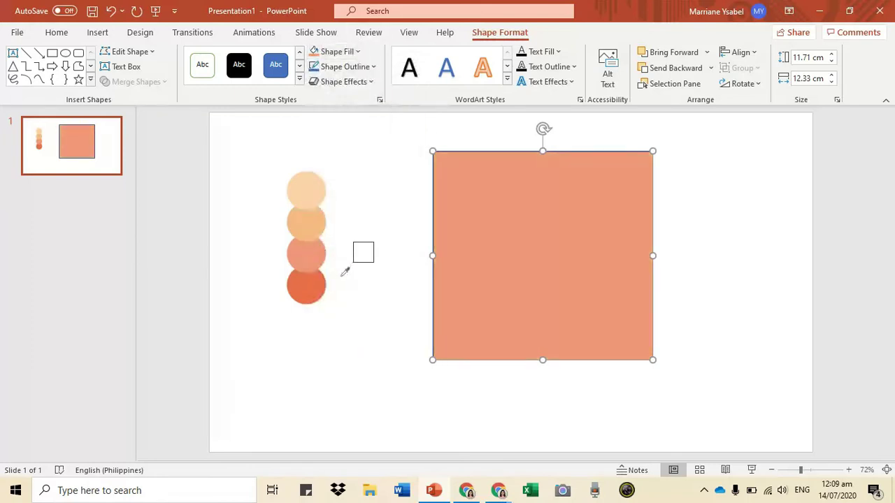
left_click(306, 291)
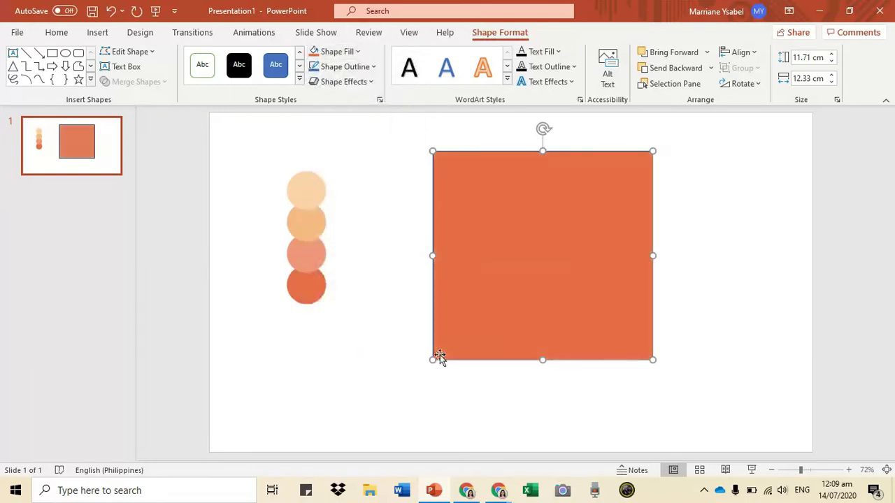
left_click(335, 52)
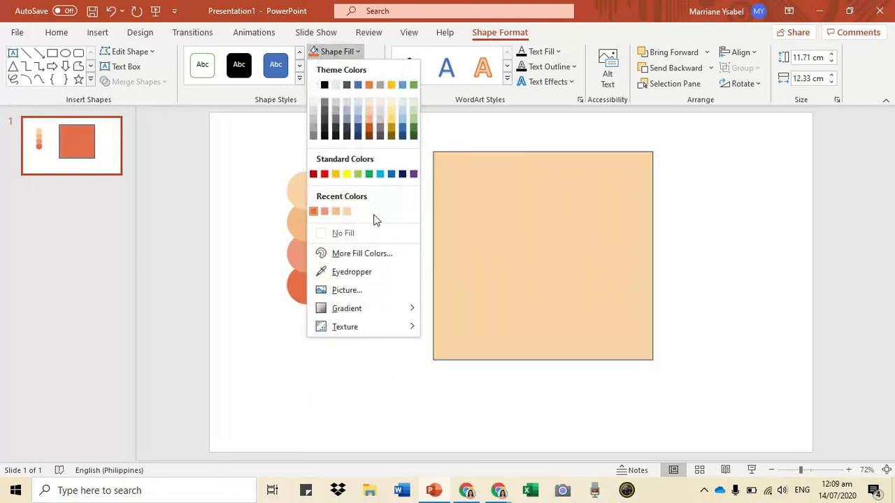
left_click(743, 276)
- Move the square nearer the circles and add an offset copy filled salmon
mouse_move(524, 224)
left_mouse_down()
mouse_move(469, 222)
mouse_move(452, 210)
left_mouse_up()
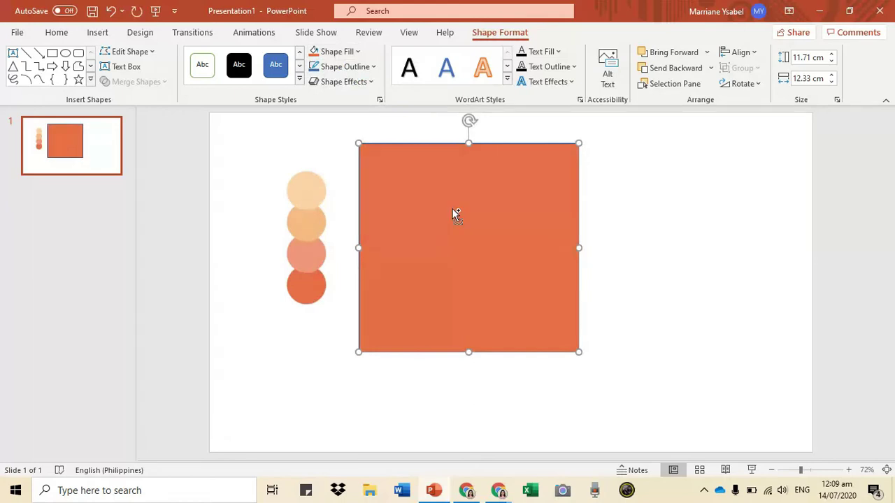
key("ctrl+d")
left_click_drag(451, 207, 475, 213)
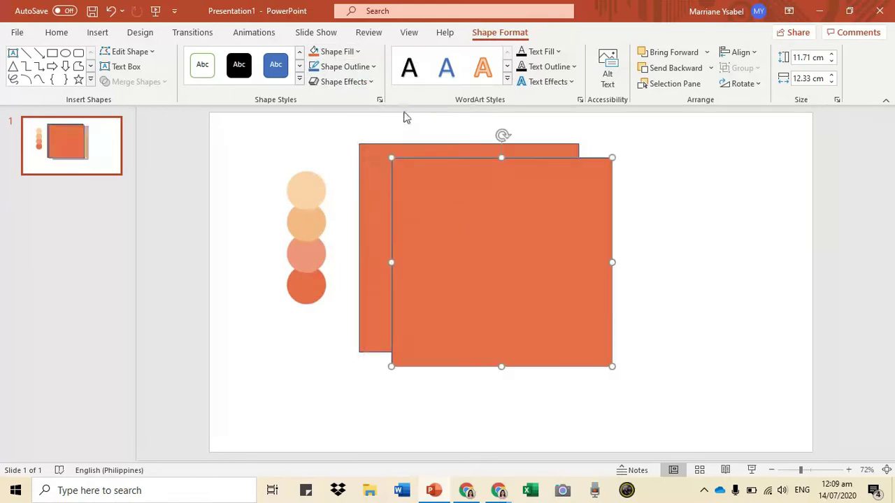
left_click(348, 54)
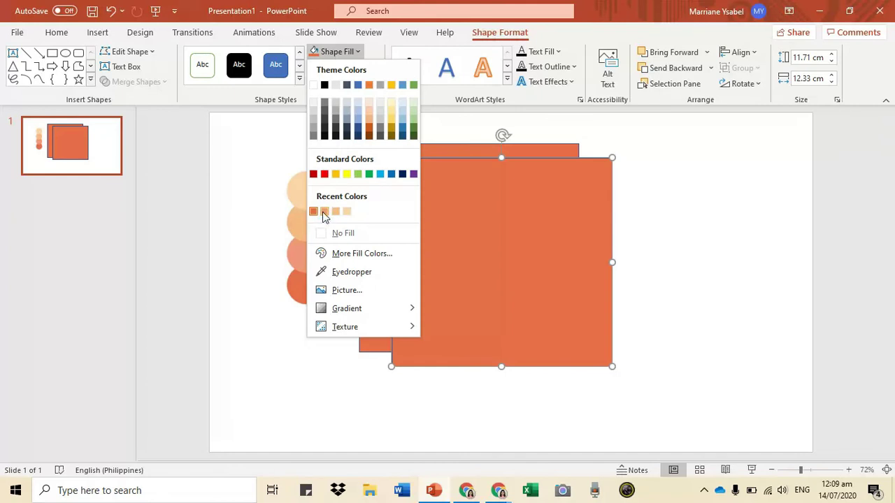
left_click(324, 211)
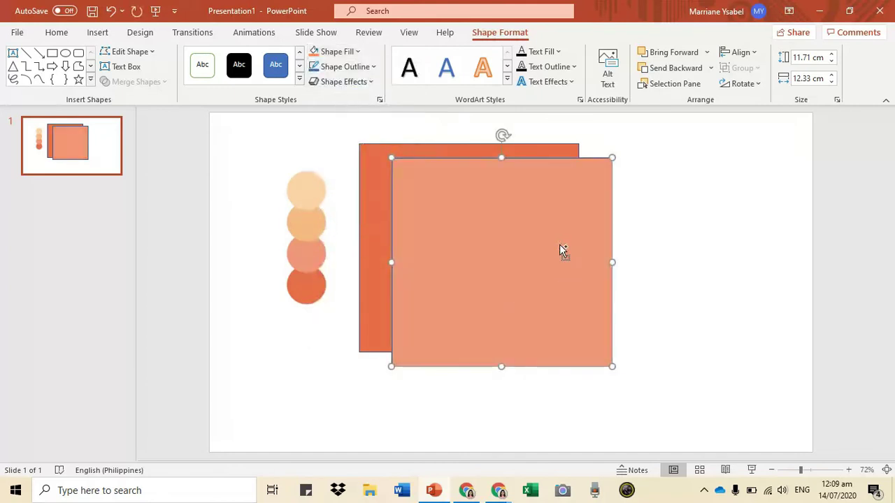
- Add two more offset copies, filled orange and light peach
key("ctrl+d")
left_click_drag(503, 223, 536, 238)
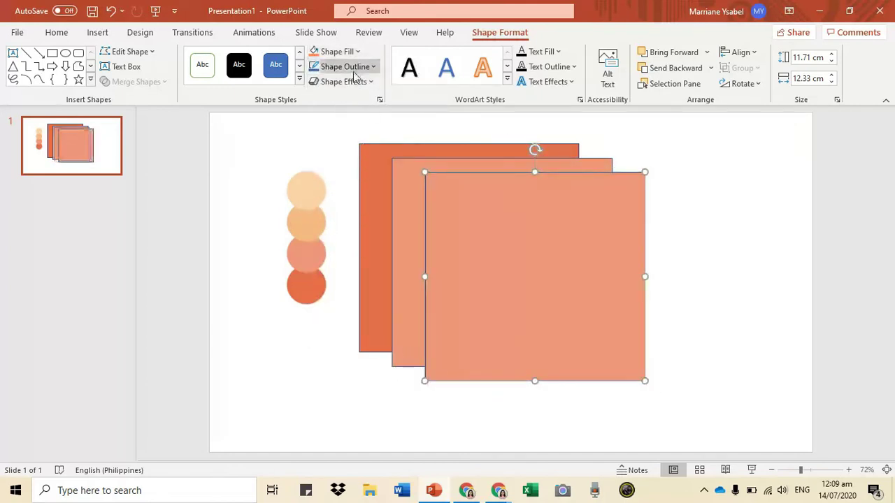
left_click(343, 51)
left_click(337, 210)
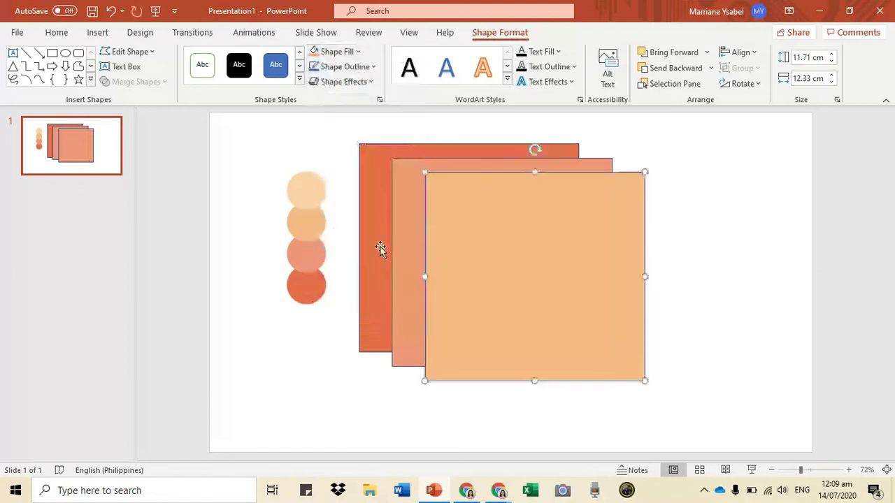
key("ctrl+d")
mouse_move(497, 254)
left_mouse_down()
mouse_move(582, 276)
mouse_move(556, 262)
left_mouse_up()
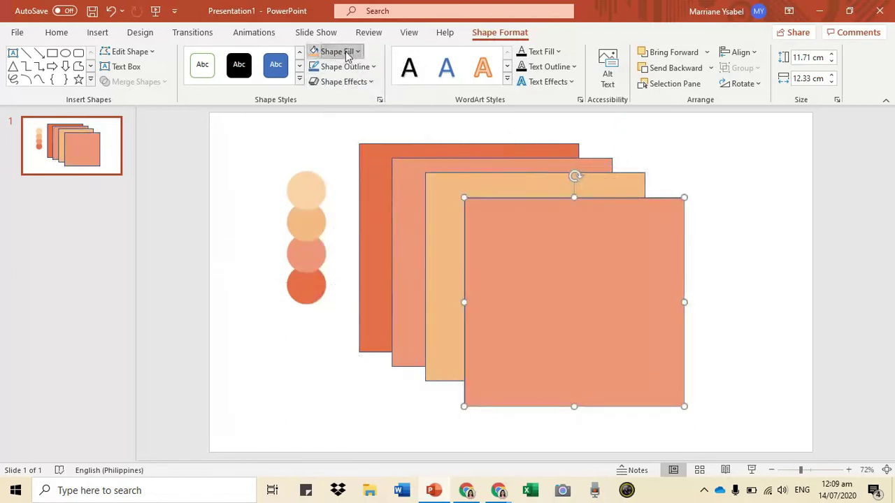
left_click(347, 56)
left_click(345, 211)
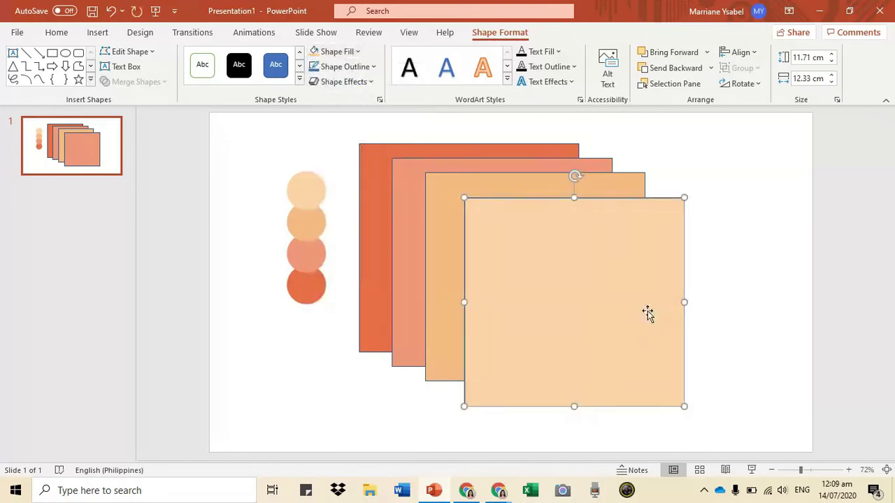
left_click(721, 259)
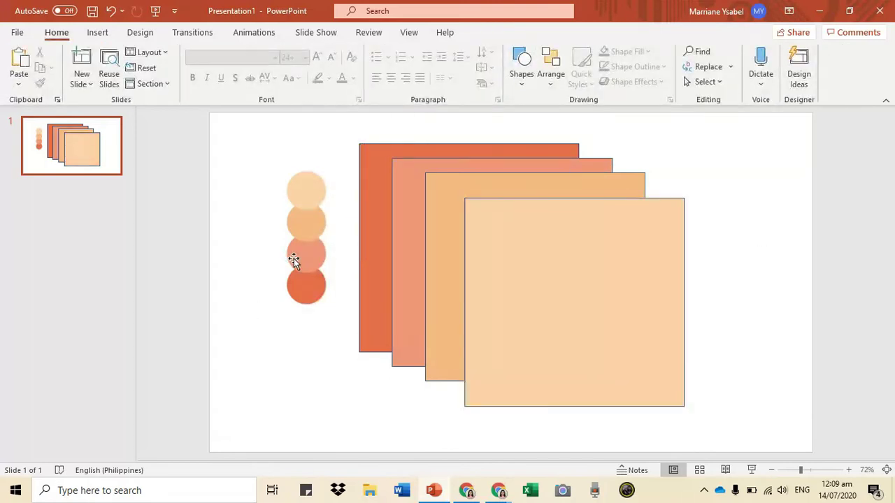